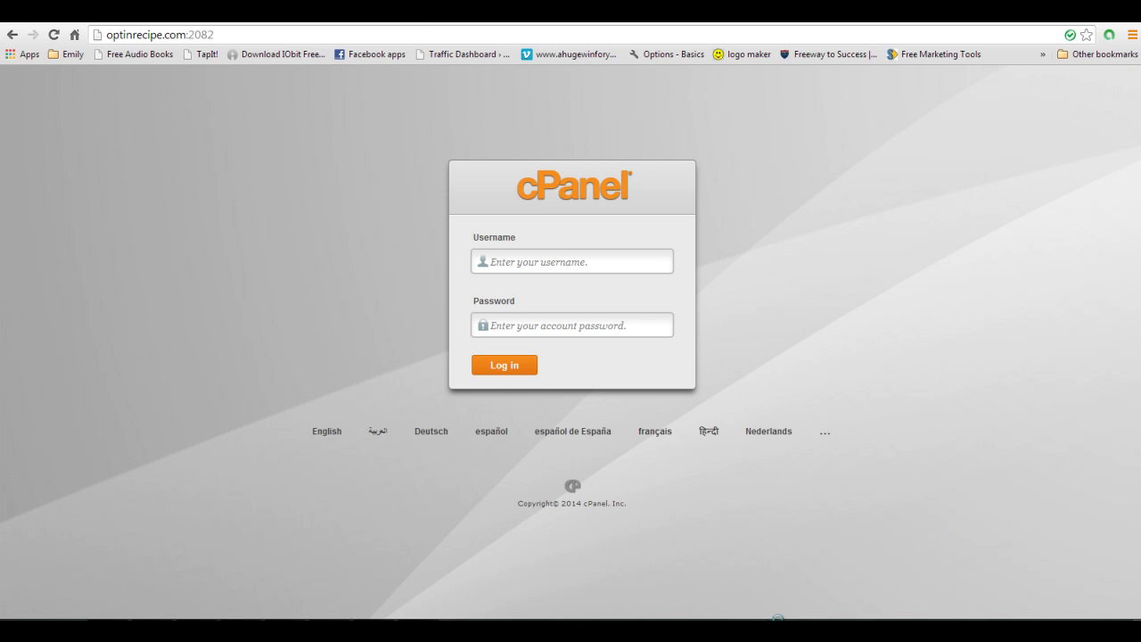
# Log in to cPanel with the account username and password to reach the optinrecipe.com dashboard
pyautogui.moveTo(417, 631)
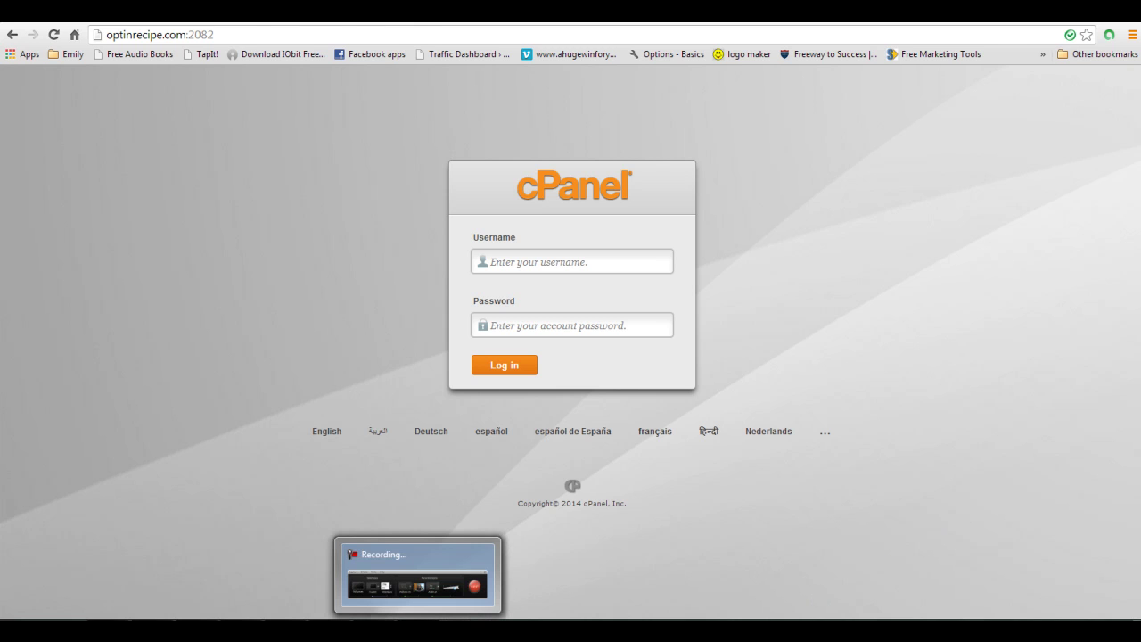
pyautogui.moveTo(430, 586)
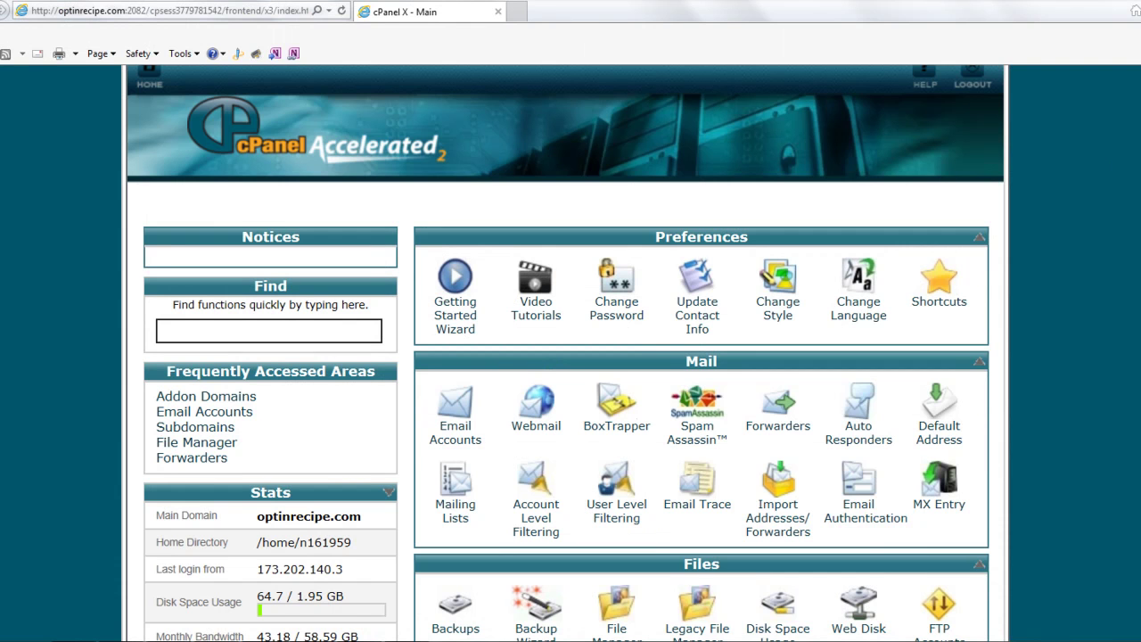
pyautogui.scroll(-1, 571, 357)
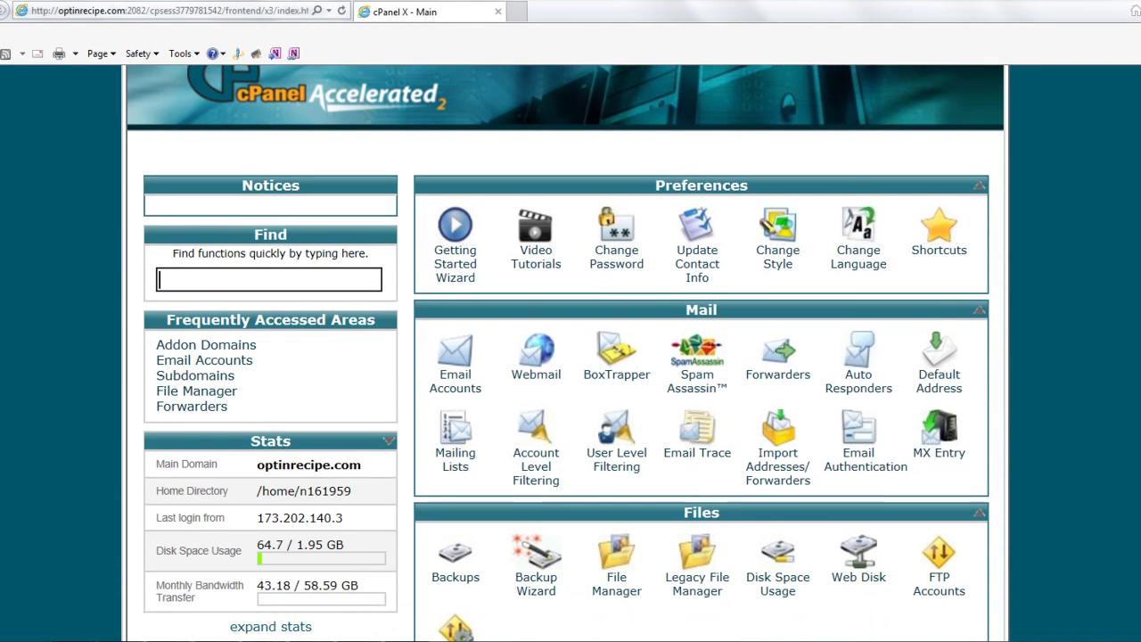
pyautogui.scroll(-2, 565, 353)
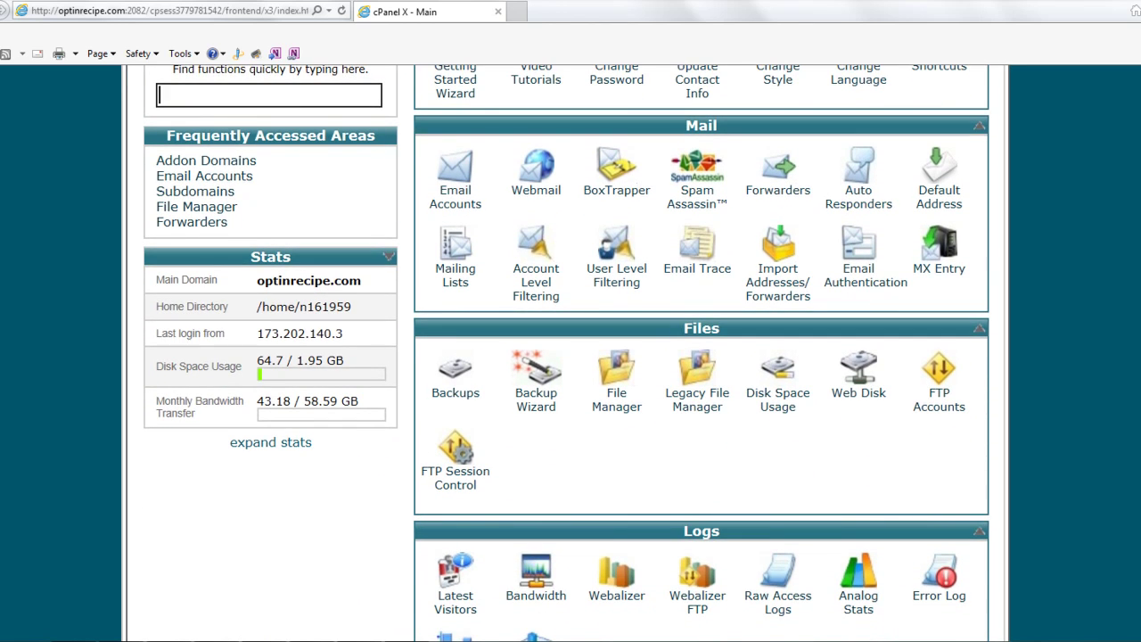
pyautogui.scroll(-3, 570, 357)
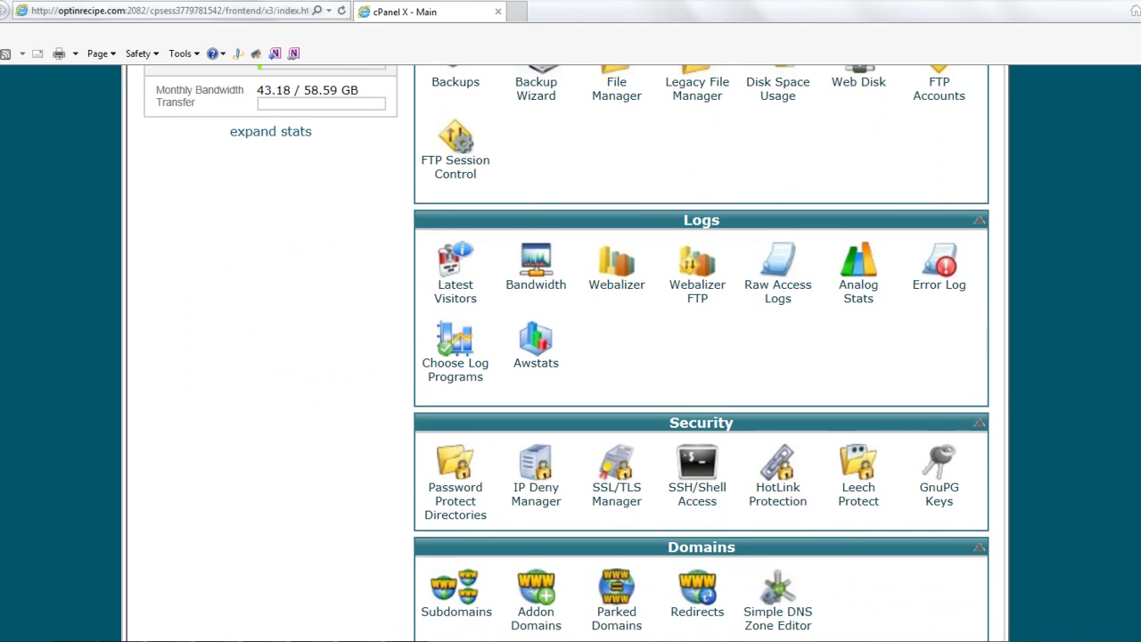
pyautogui.scroll(-3, 702, 353)
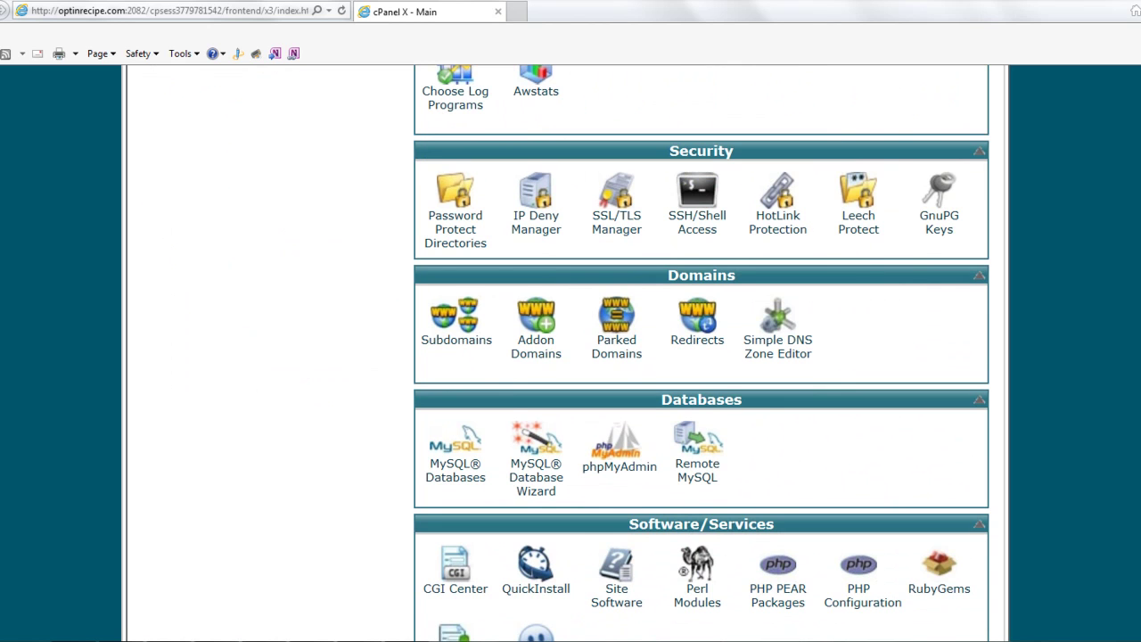
pyautogui.scroll(-3, 702, 353)
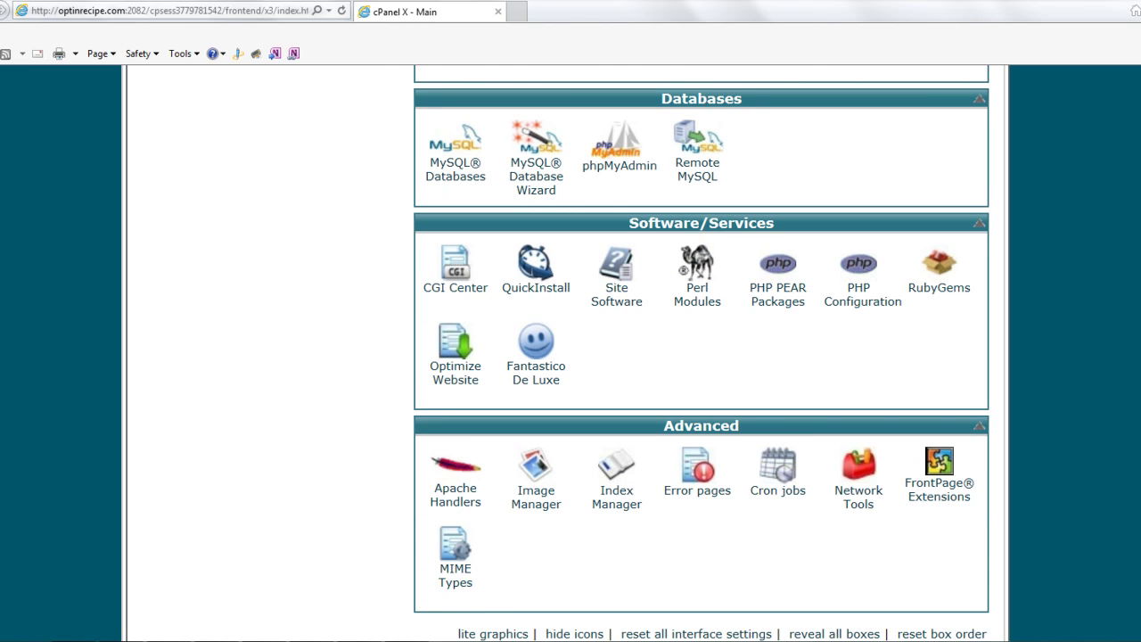
pyautogui.scroll(1, 702, 353)
pyautogui.scroll(2, 701, 353)
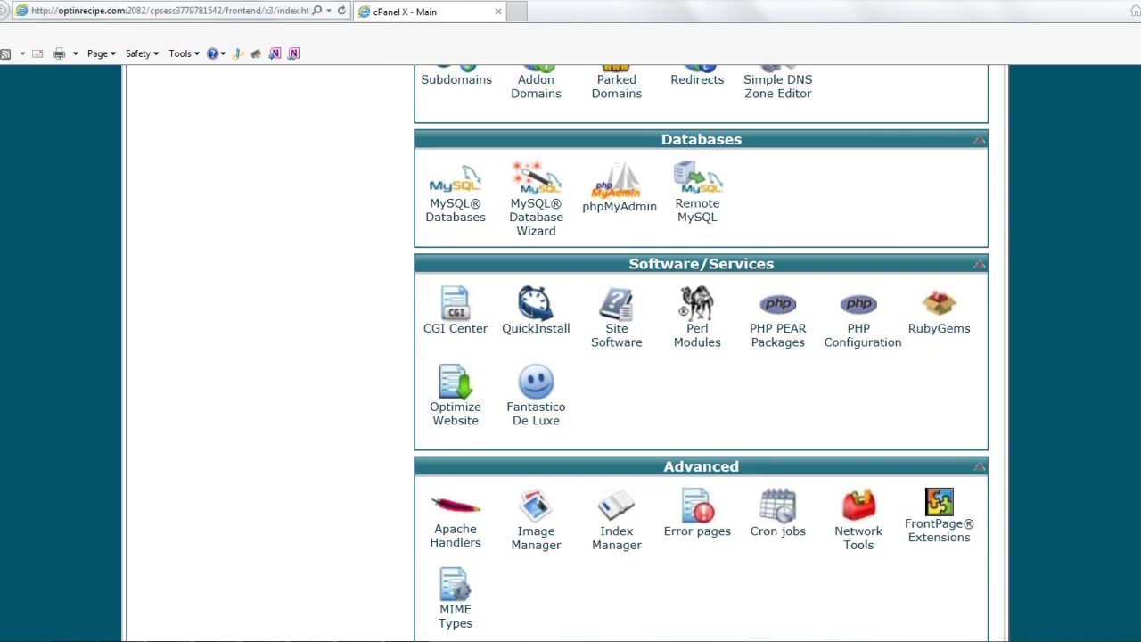
pyautogui.scroll(3, 701, 353)
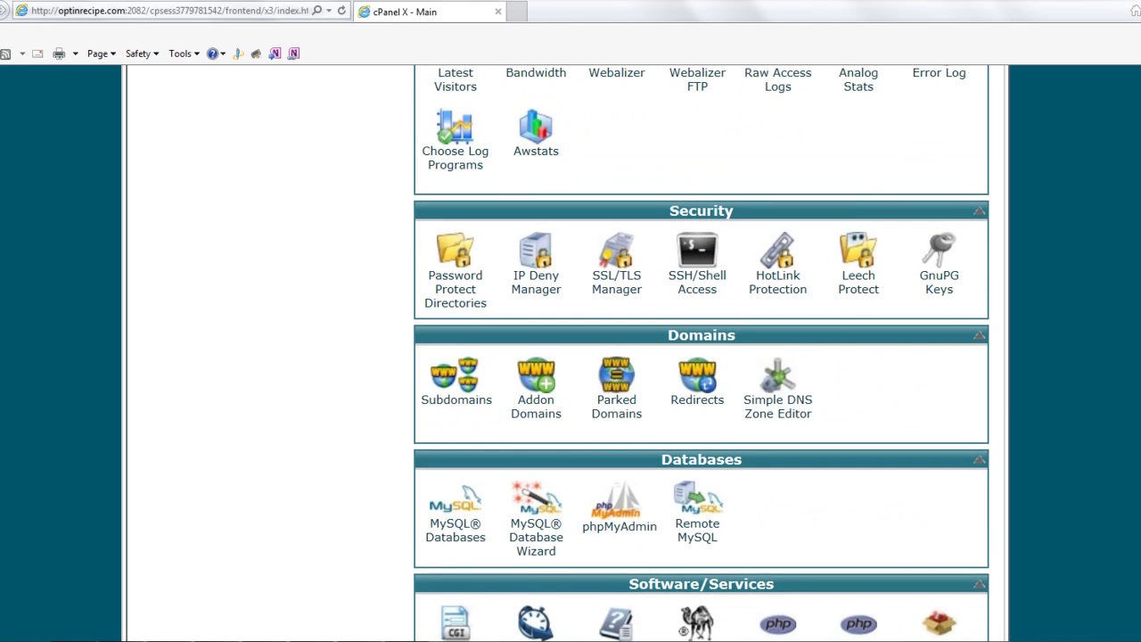
pyautogui.scroll(4, 702, 353)
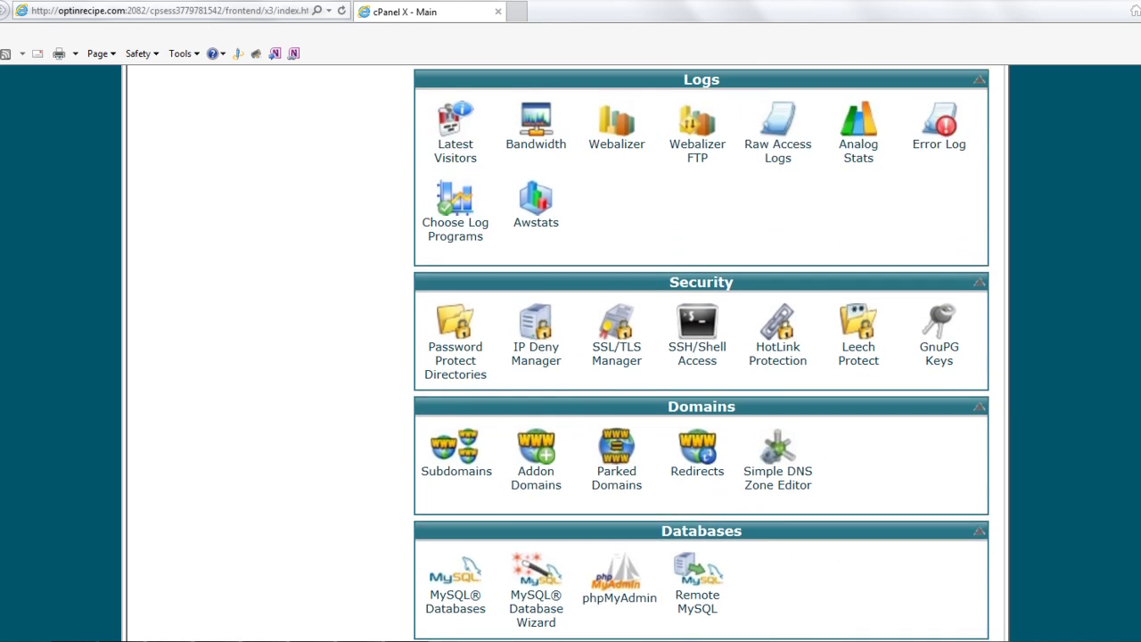
pyautogui.scroll(2, 702, 353)
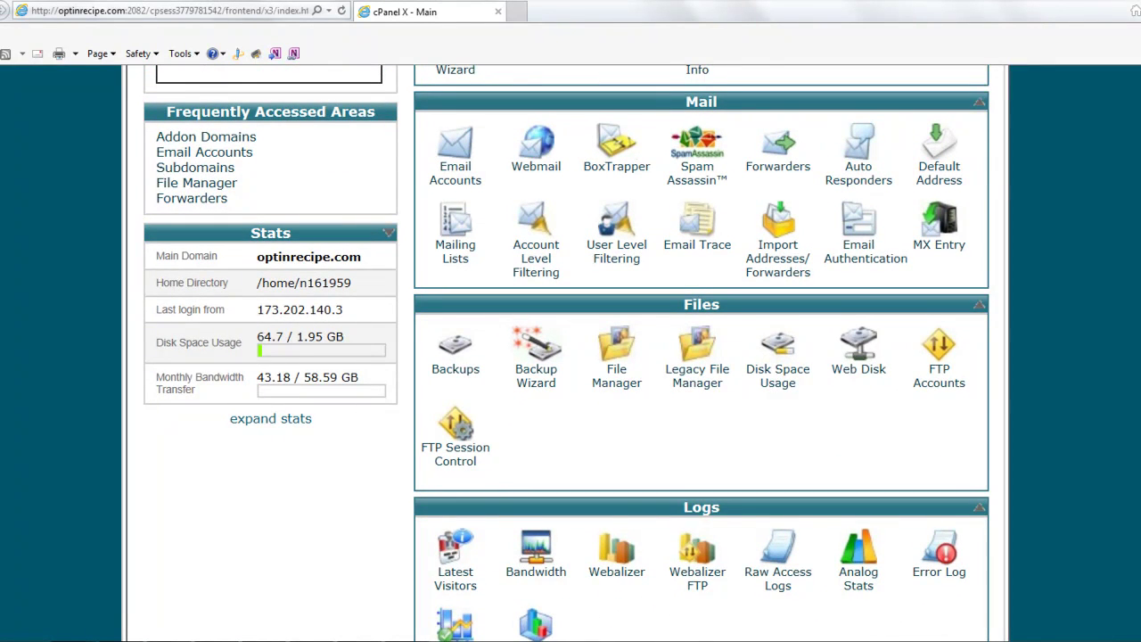
pyautogui.scroll(1, 701, 353)
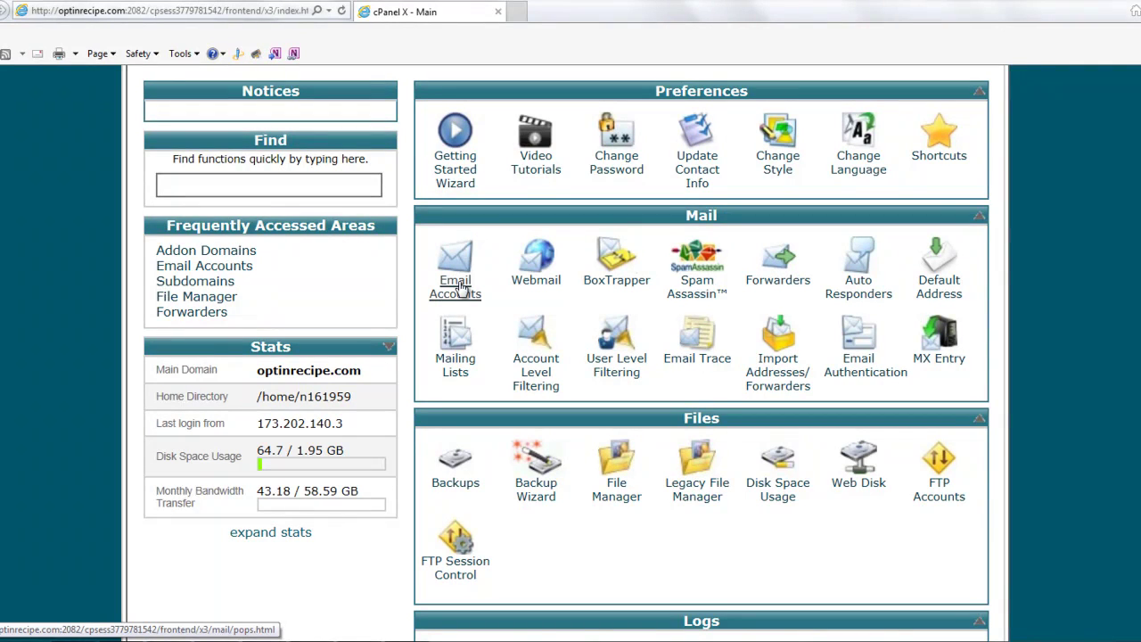
# Go to Email Accounts and enter the new mailbox's name on optinrecipe.com
pyautogui.click(461, 287)
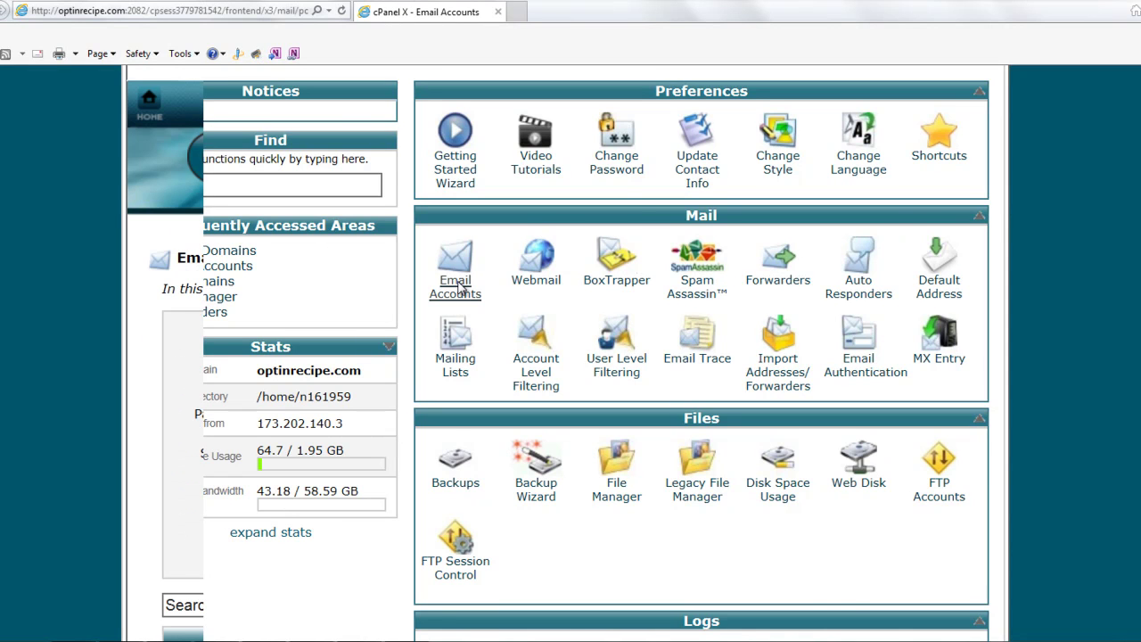
pyautogui.doubleClick(458, 287)
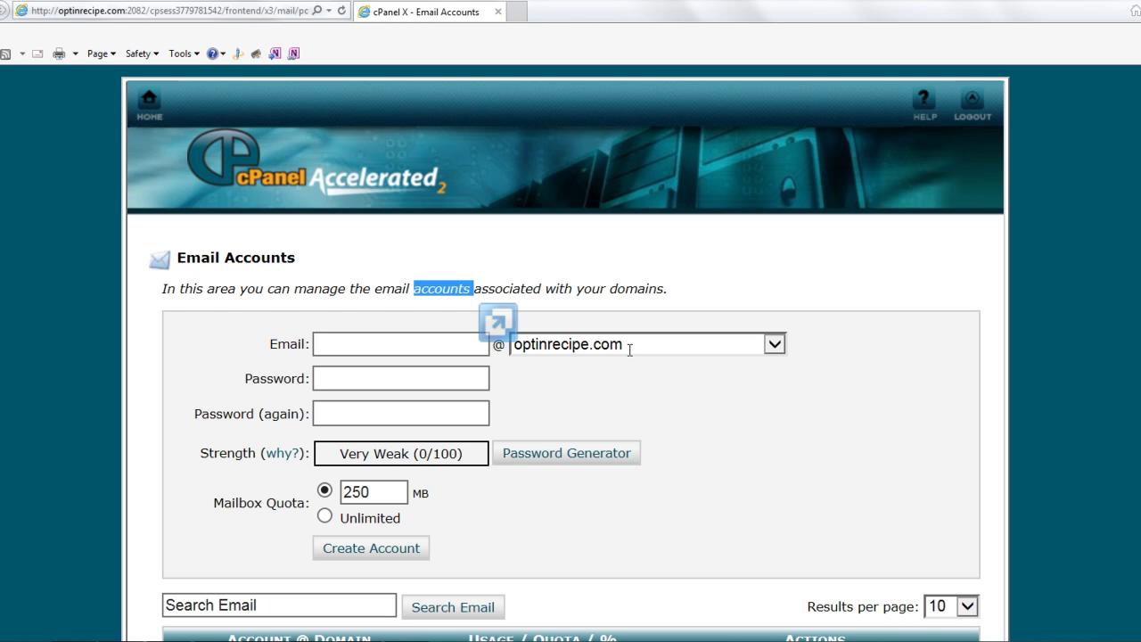
pyautogui.click(406, 339)
pyautogui.click(385, 345)
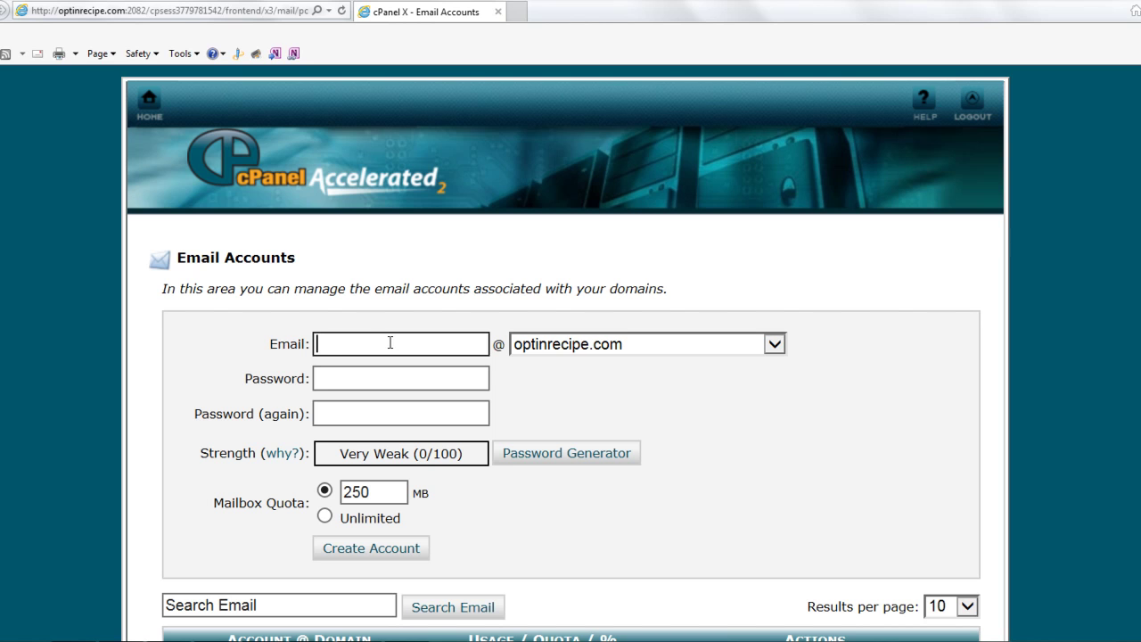
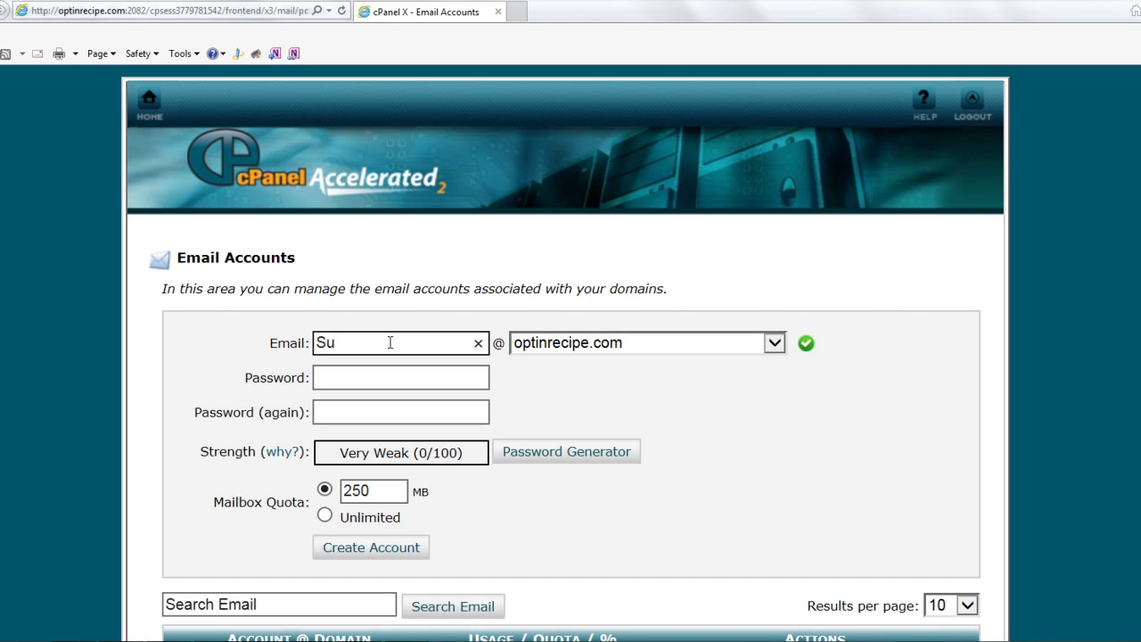
# Enter and confirm the account password, choose an Unlimited quota, and create the account
pyautogui.click(451, 377)
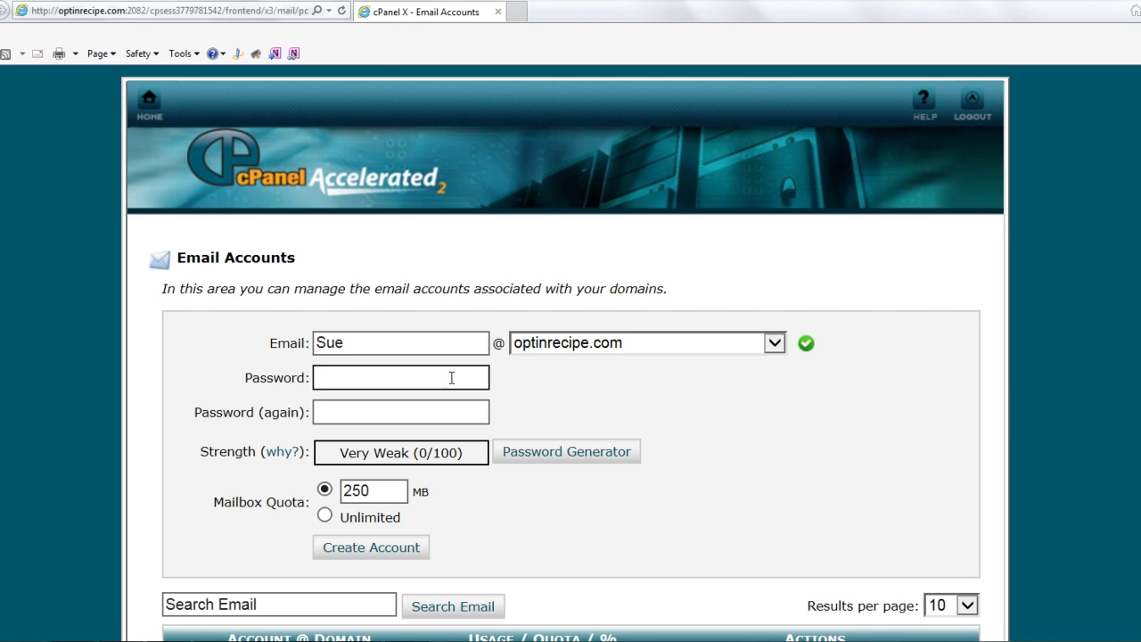
pyautogui.write('•••••')
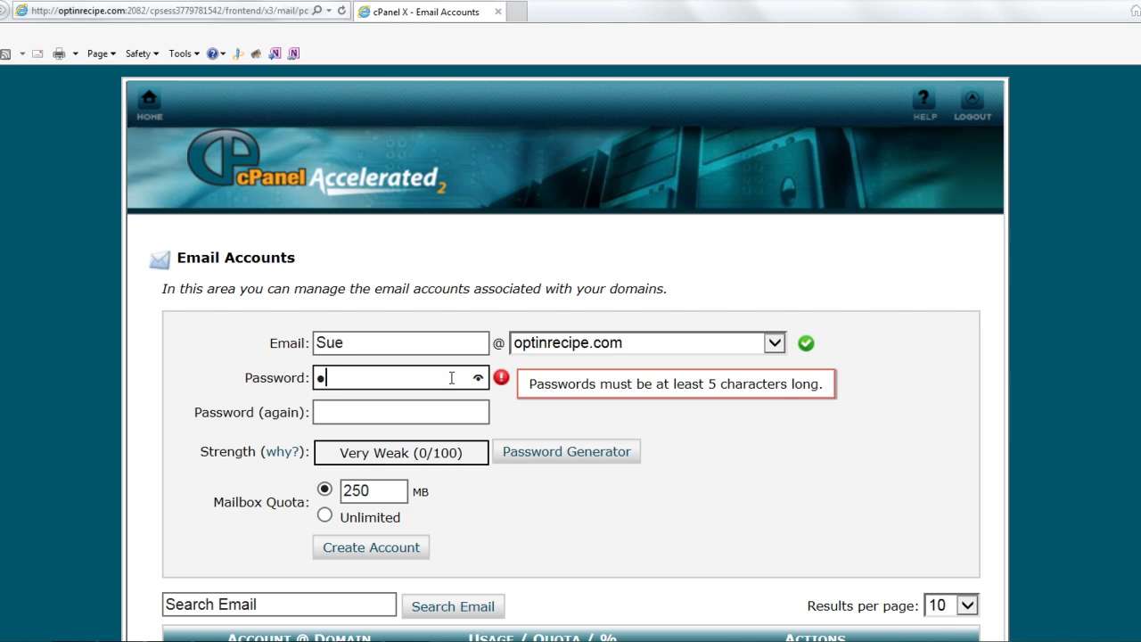
pyautogui.write('••••')
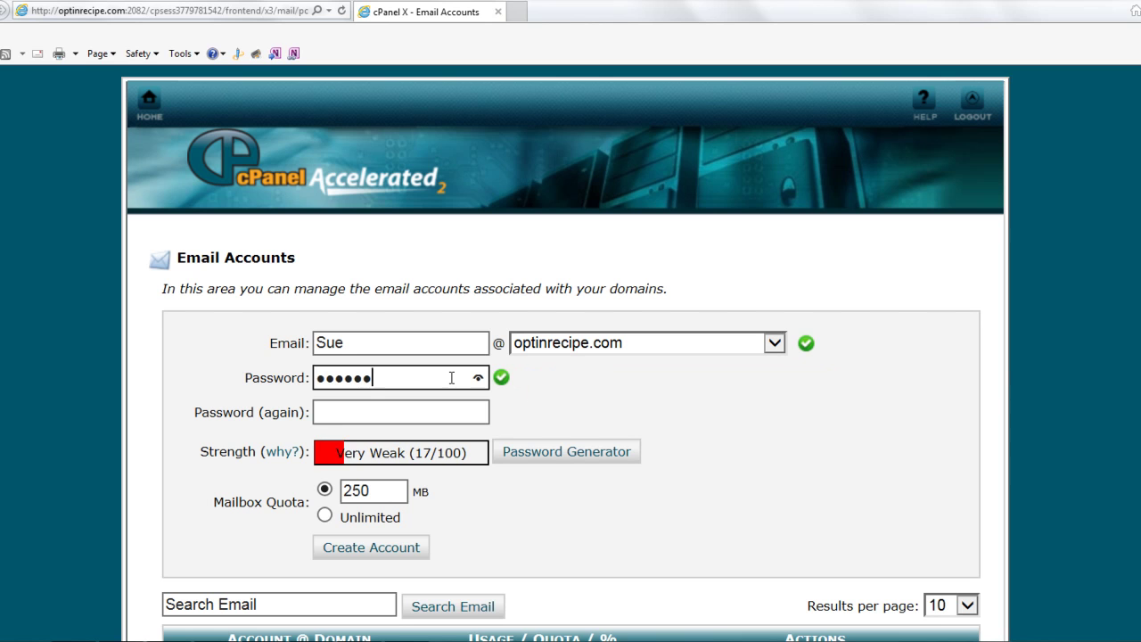
pyautogui.click(431, 413)
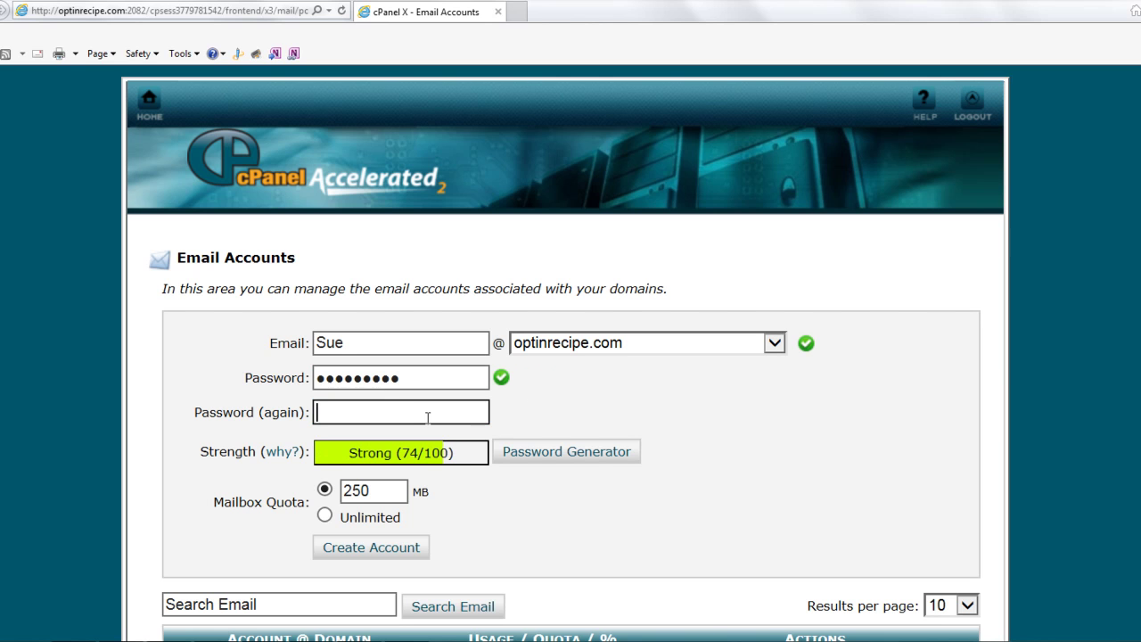
pyautogui.write('••••')
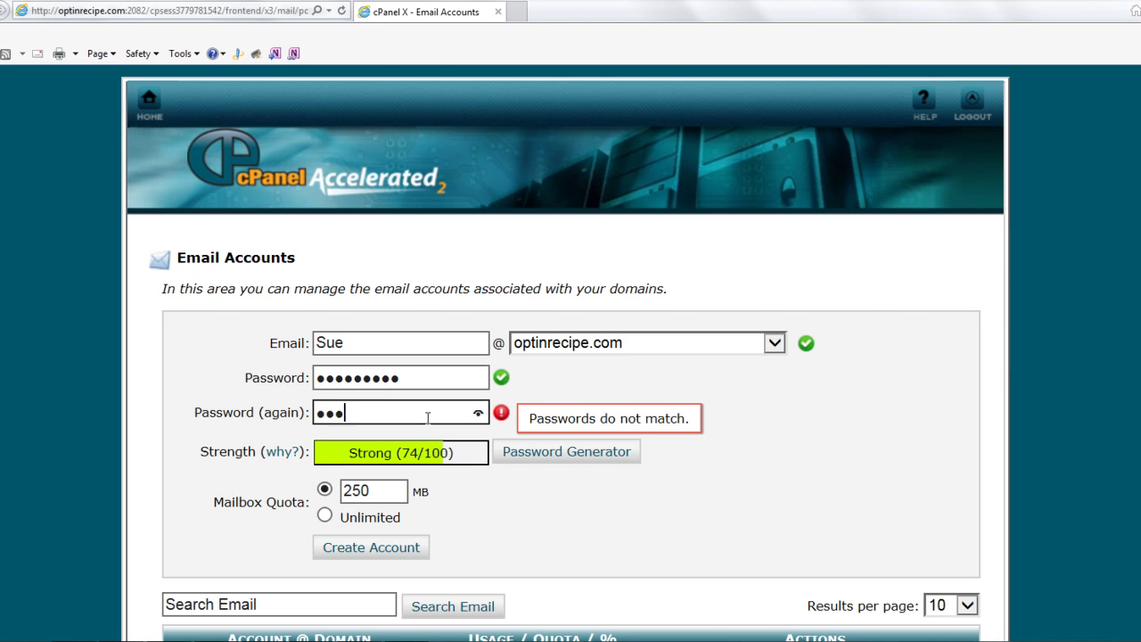
pyautogui.write('•••••')
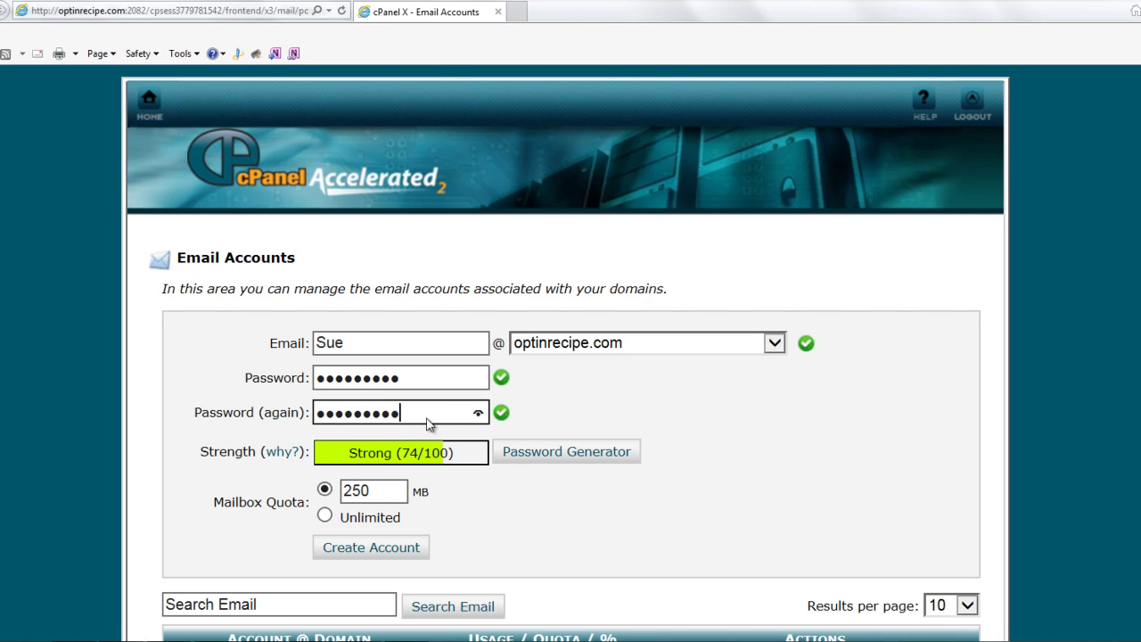
pyautogui.click(324, 516)
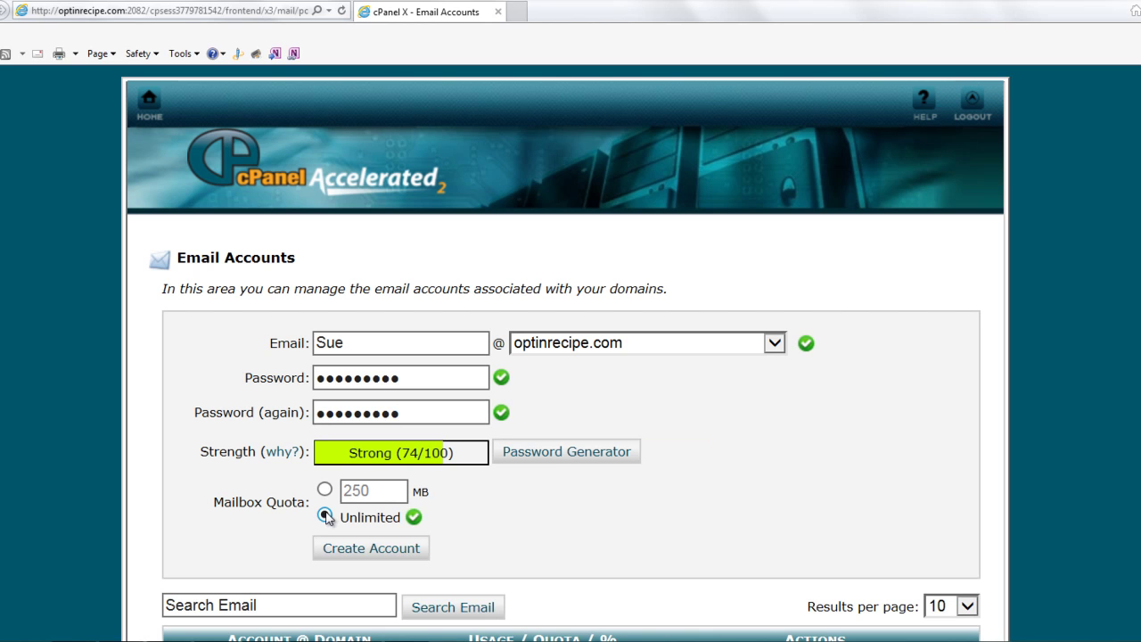
pyautogui.click(350, 552)
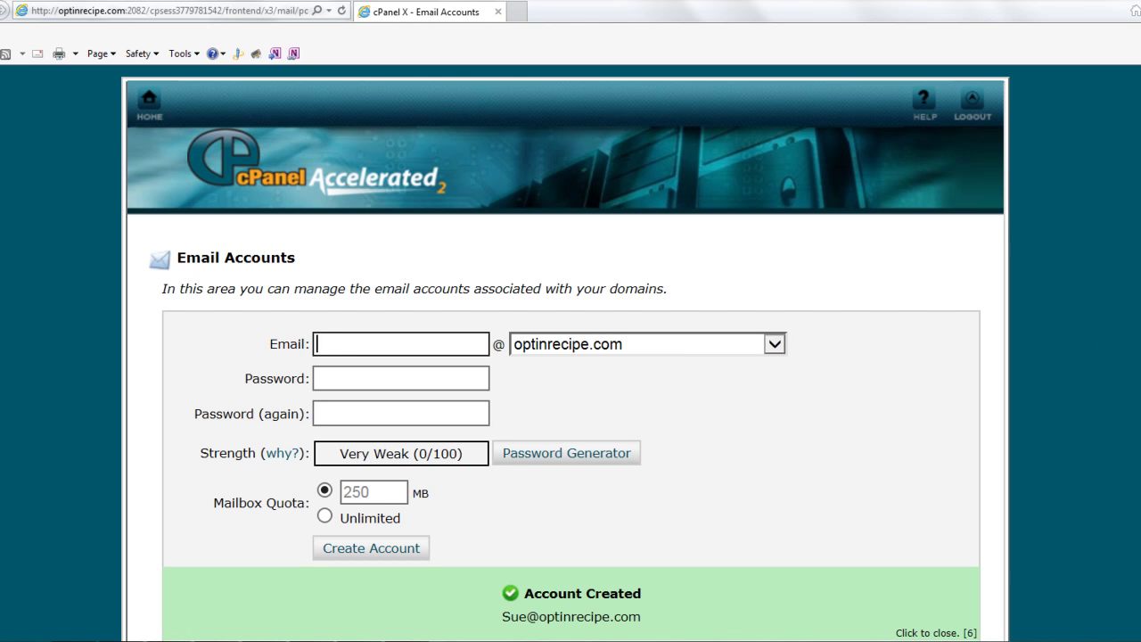
pyautogui.scroll(-3, 571, 356)
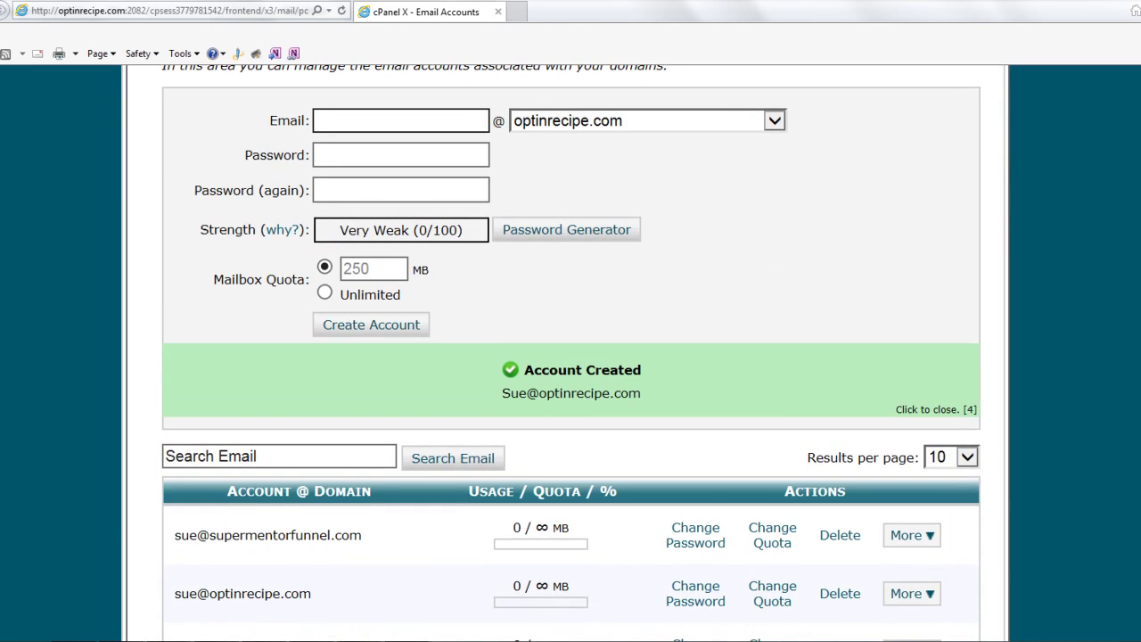
pyautogui.scroll(-2, 570, 356)
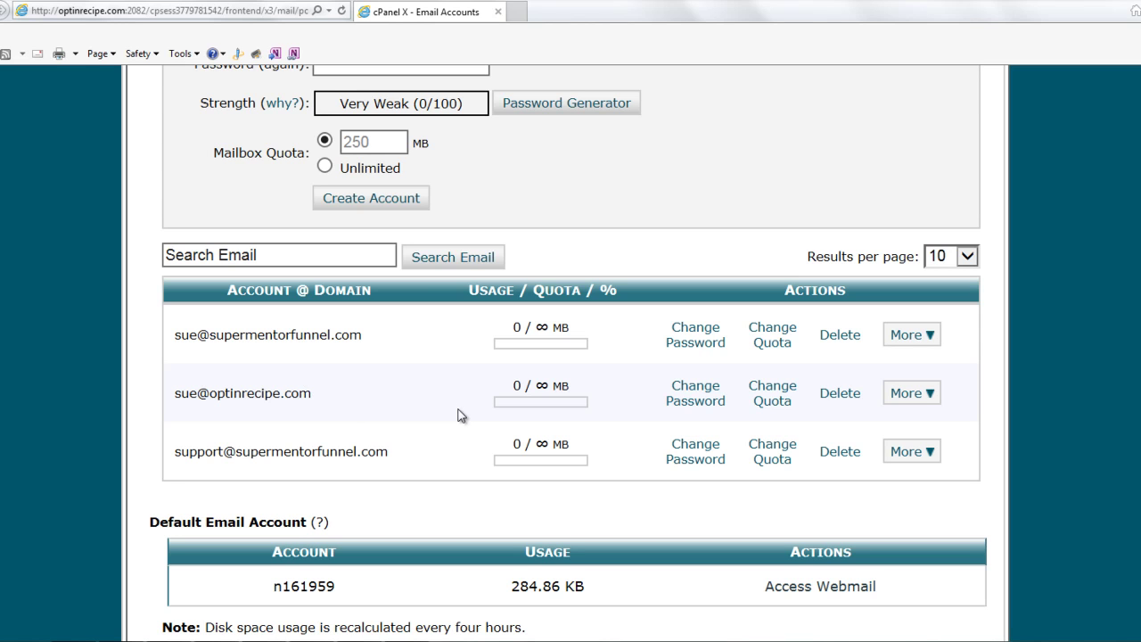
pyautogui.scroll(4, 566, 353)
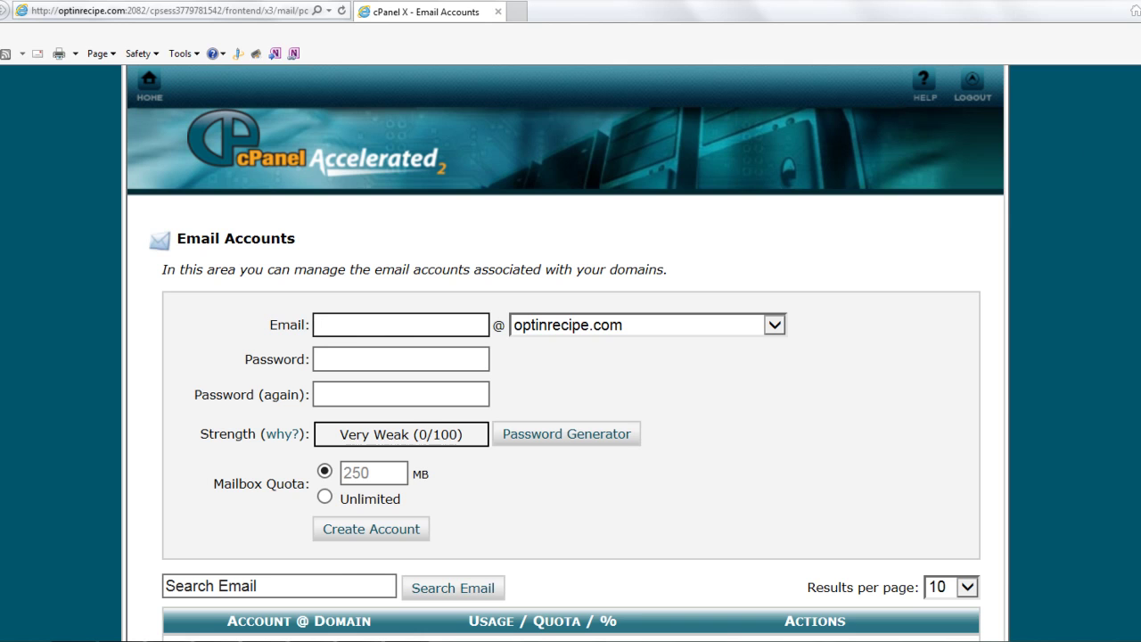
pyautogui.scroll(-4, 908, 389)
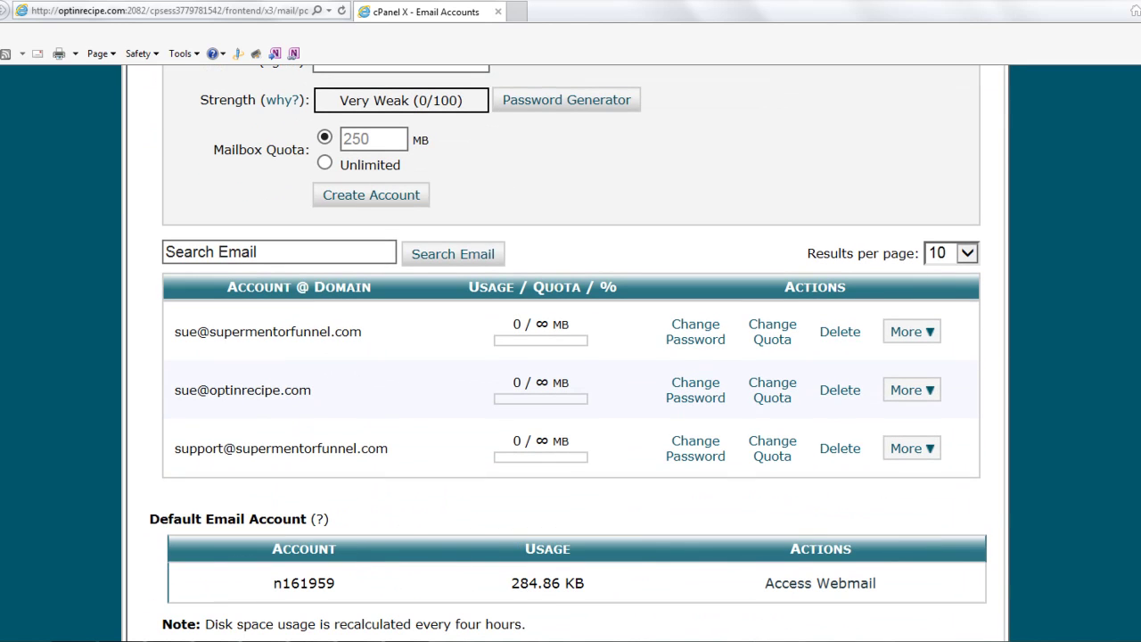
# Launch Access Webmail from the new account's More menu, opening the WebMail Login in a new tab
pyautogui.click(932, 392)
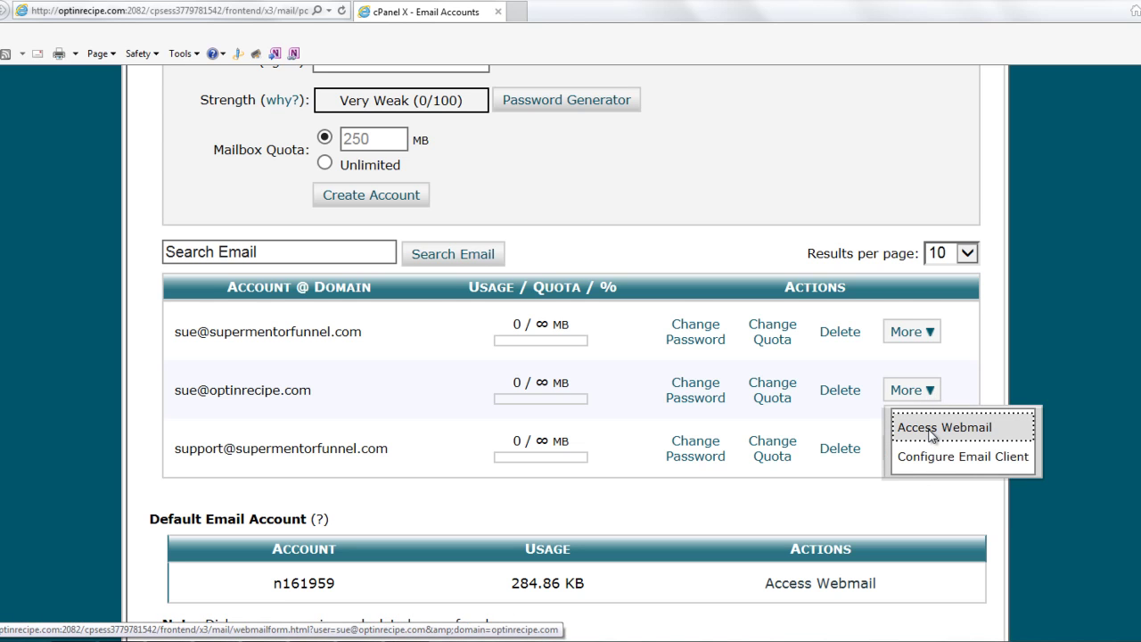
pyautogui.click(932, 429)
pyautogui.click(930, 431)
pyautogui.click(932, 431)
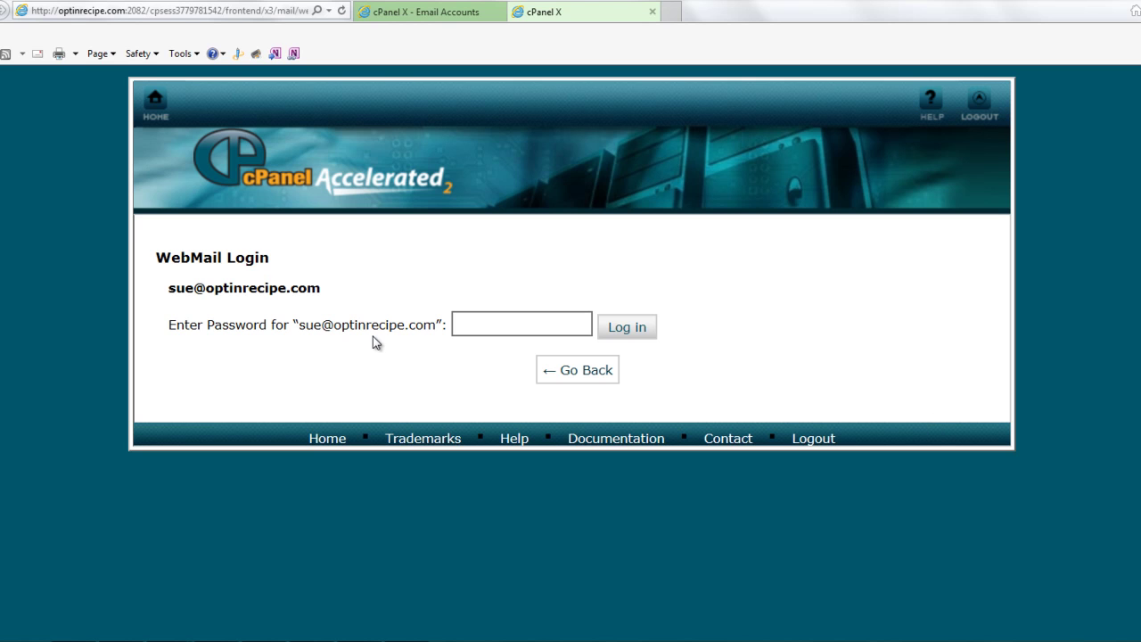
# Log in to the new mailbox's webmail with its account password
pyautogui.click(460, 323)
pyautogui.click(482, 319)
pyautogui.write('•••••••••')
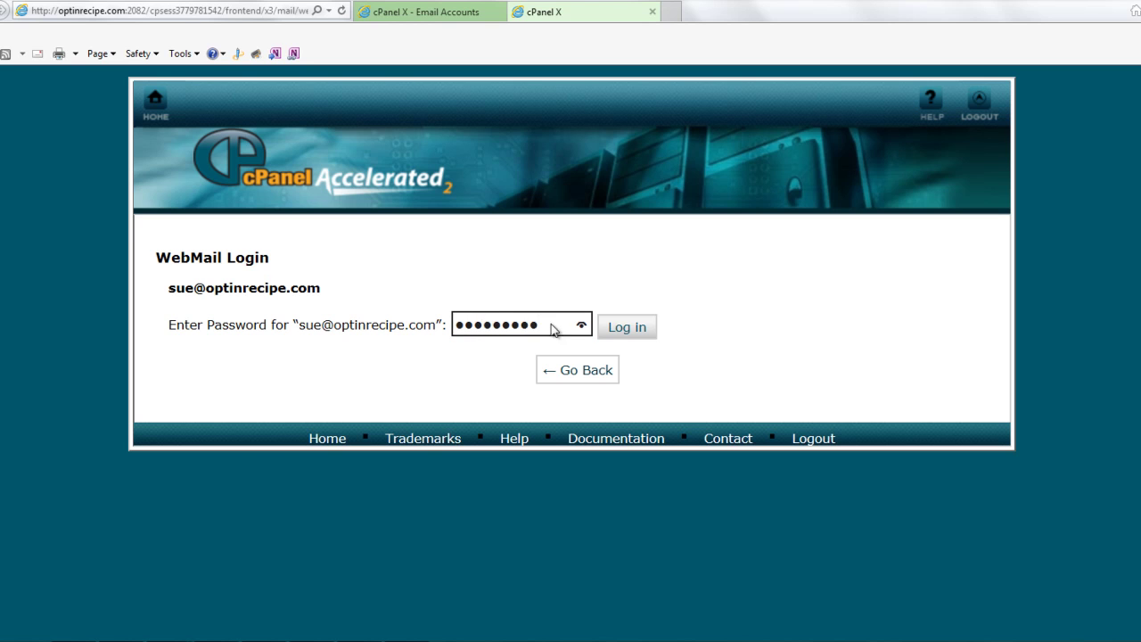
pyautogui.click(626, 327)
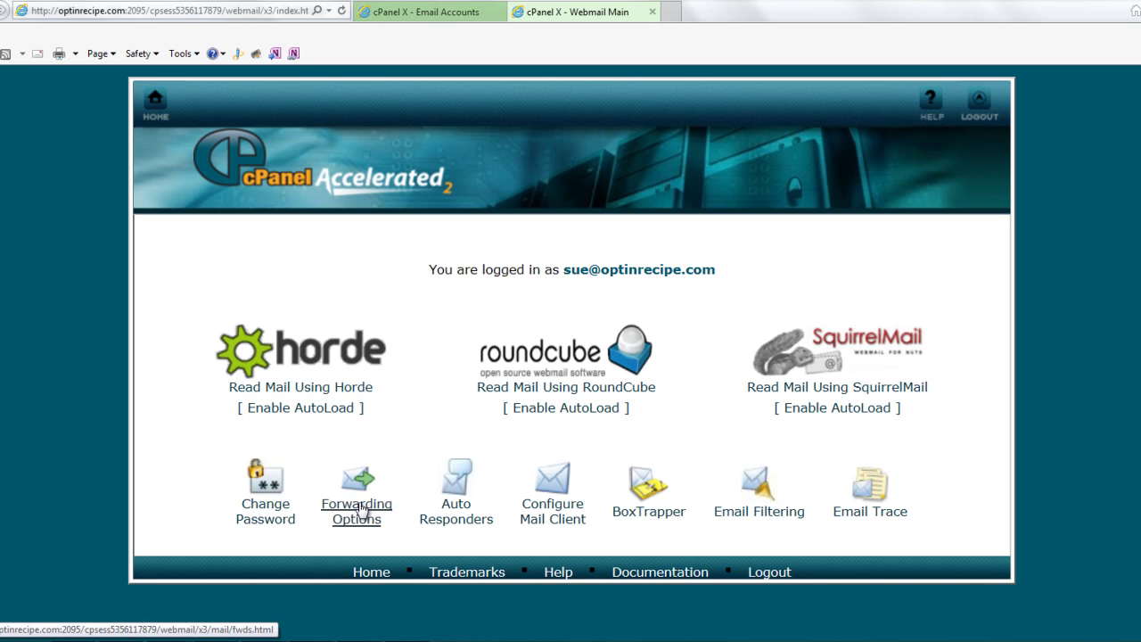
# In Forwarding Options, choose Delete on the existing Gmail forwarder
pyautogui.click(361, 508)
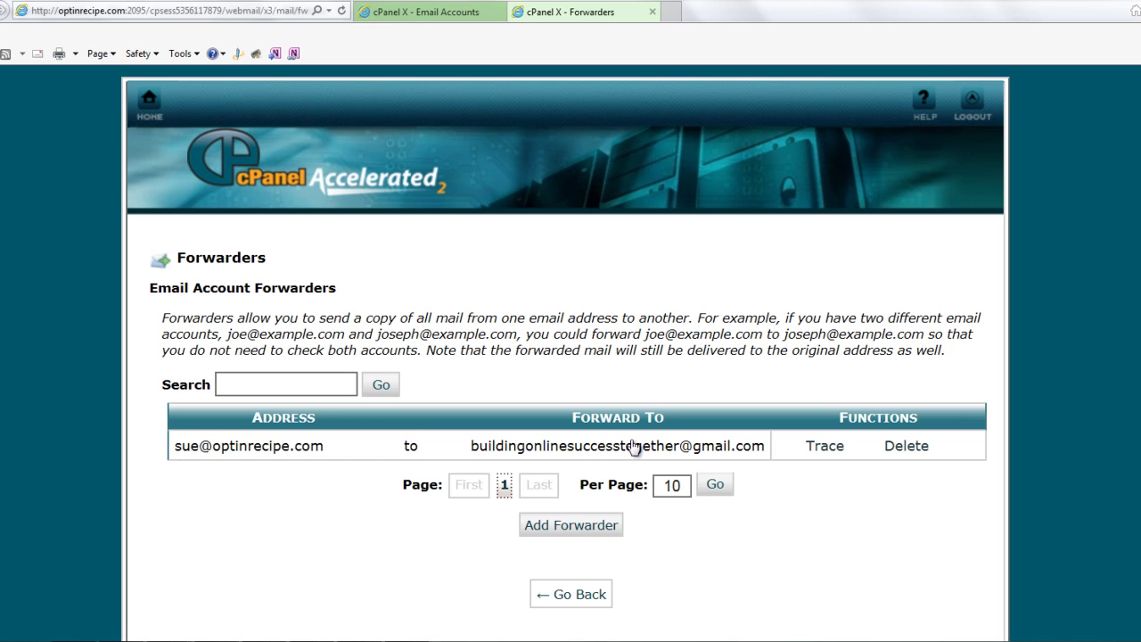
pyautogui.click(916, 448)
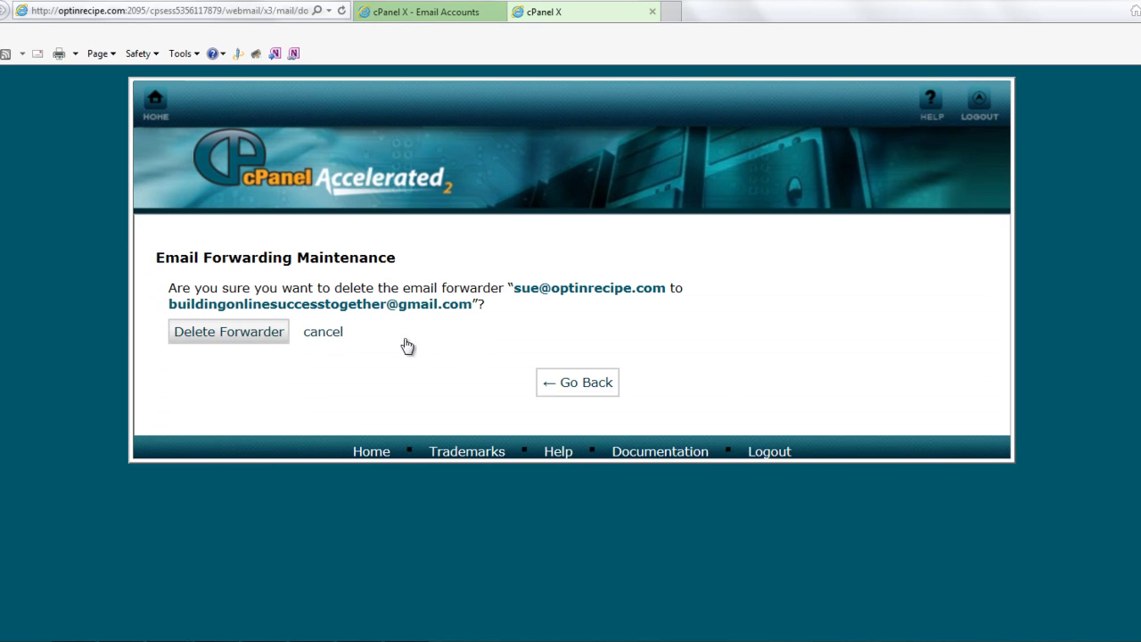
# Confirm Delete Forwarder and return to the now-empty Forwarders list
pyautogui.click(198, 336)
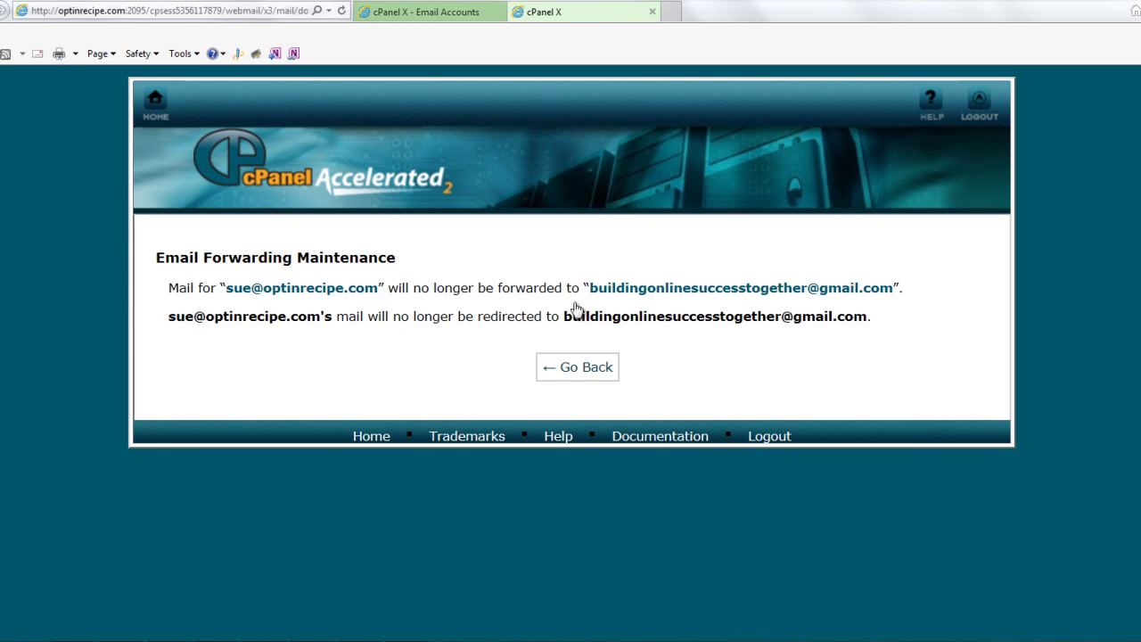
pyautogui.click(571, 367)
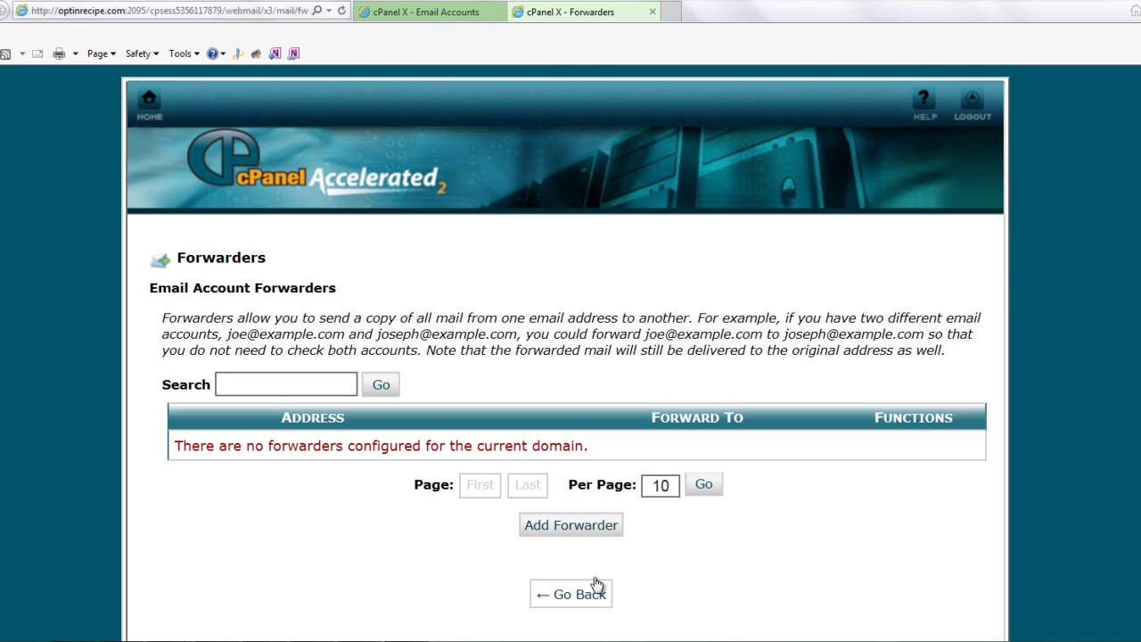
# Add a forwarder sending the mailbox's mail to the Gmail address
pyautogui.click(590, 521)
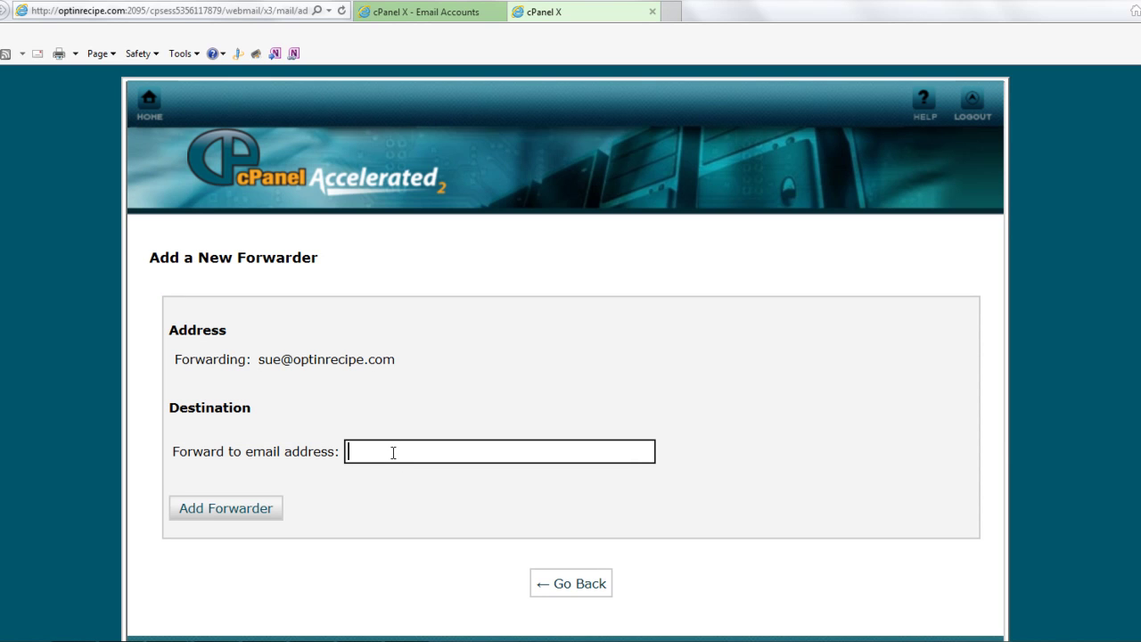
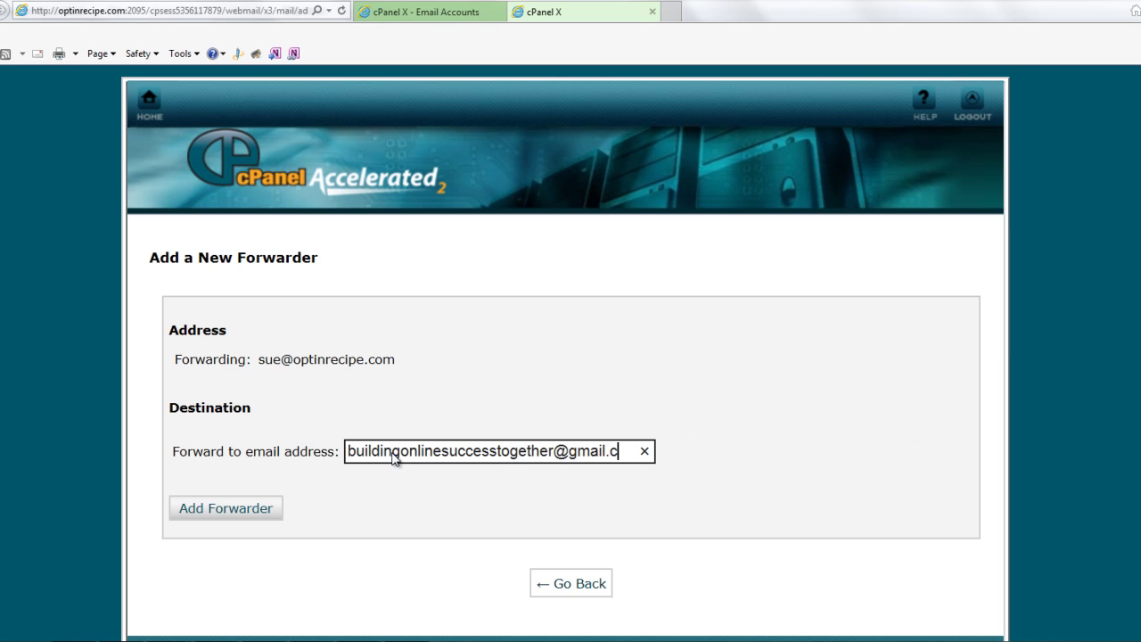
pyautogui.click(225, 508)
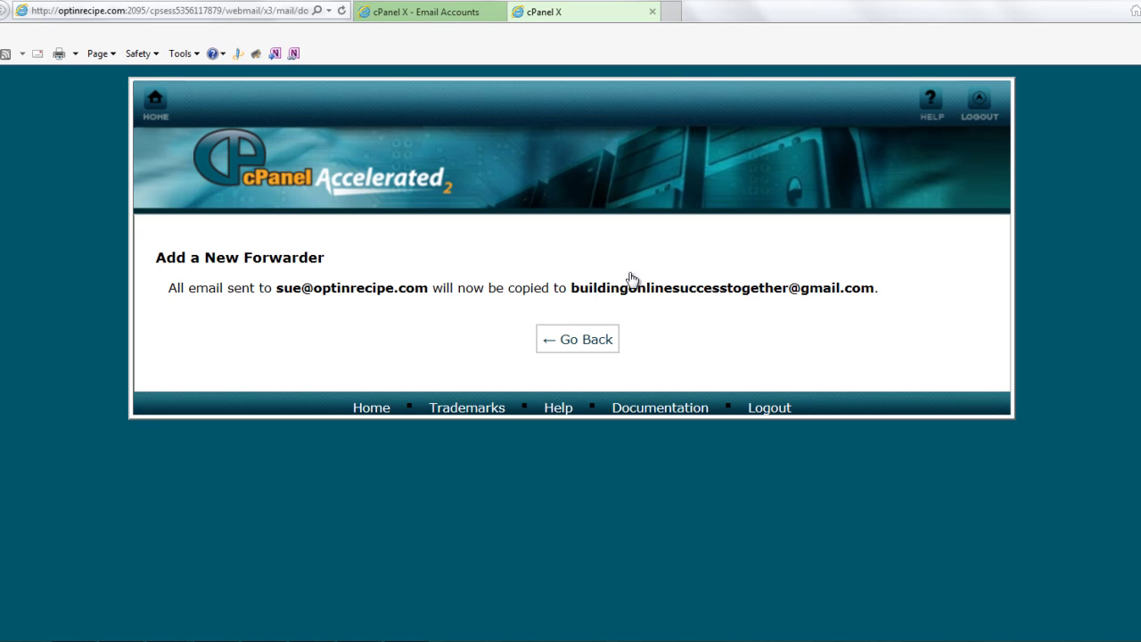
# Return to Webmail Main, then switch to the Chrome window with the Gmail inbox
pyautogui.click(590, 347)
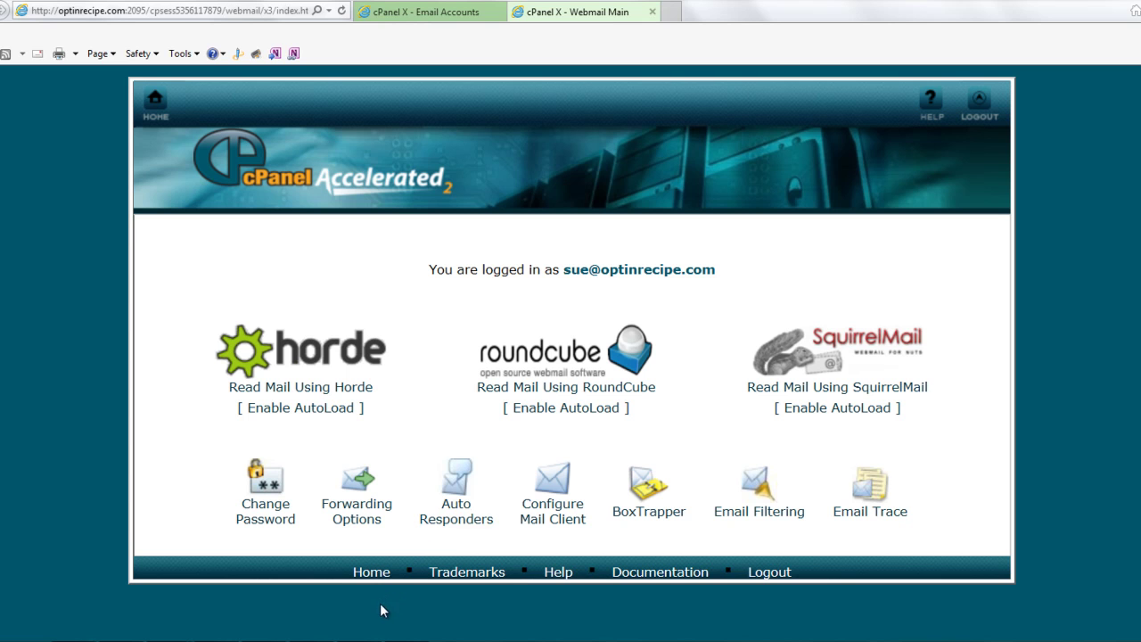
pyautogui.click(357, 558)
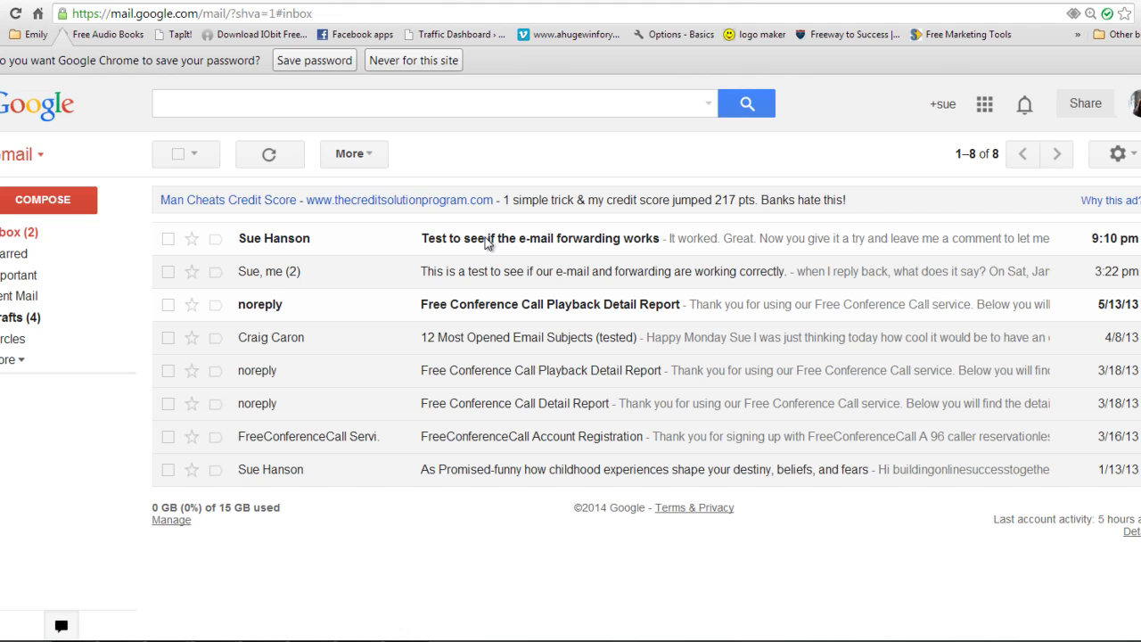
# Read the 'Test to see if the e-mail forwarding works' message in Gmail, then return to cPanel webmail
pyautogui.click(295, 240)
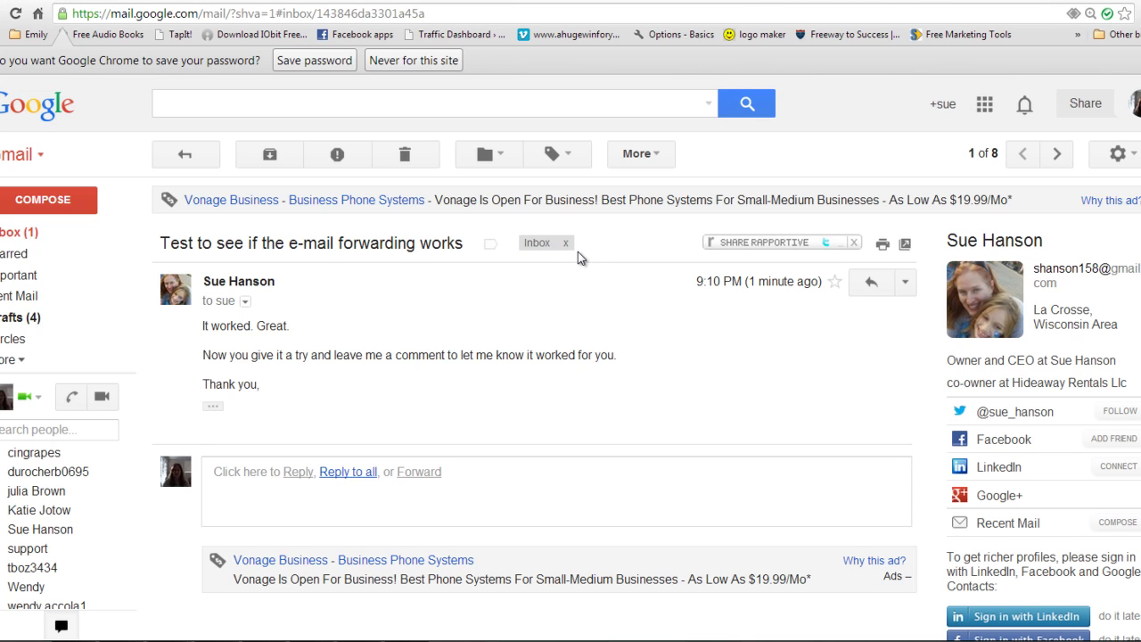
pyautogui.click(443, 1)
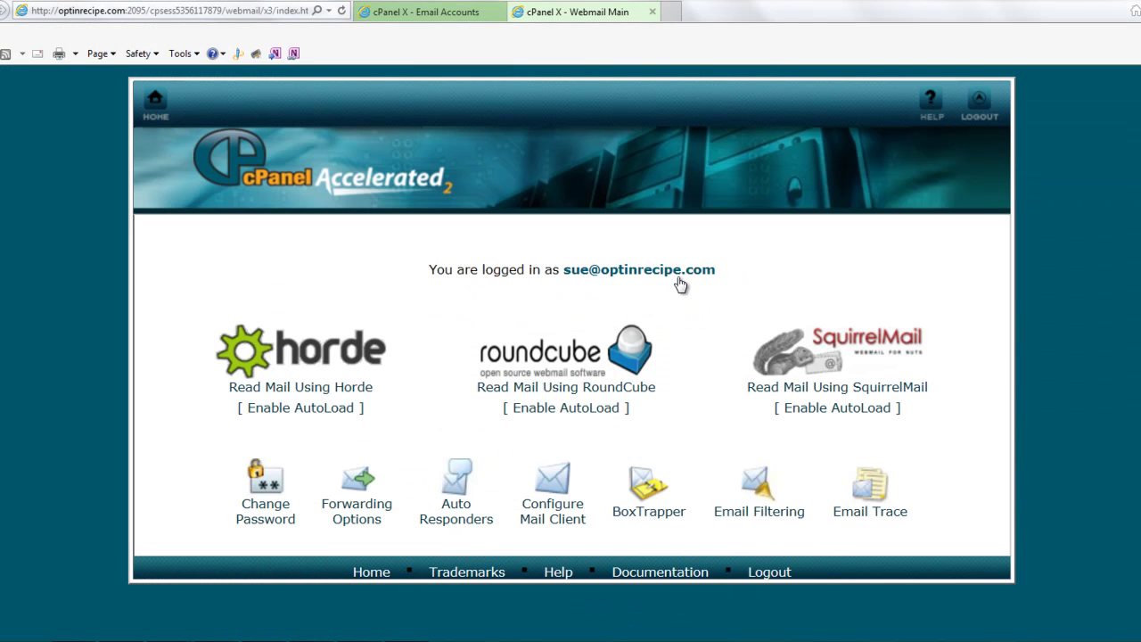
# Open the mailbox's INBOX in SquirrelMail to see the forwarding test message
pyautogui.click(326, 386)
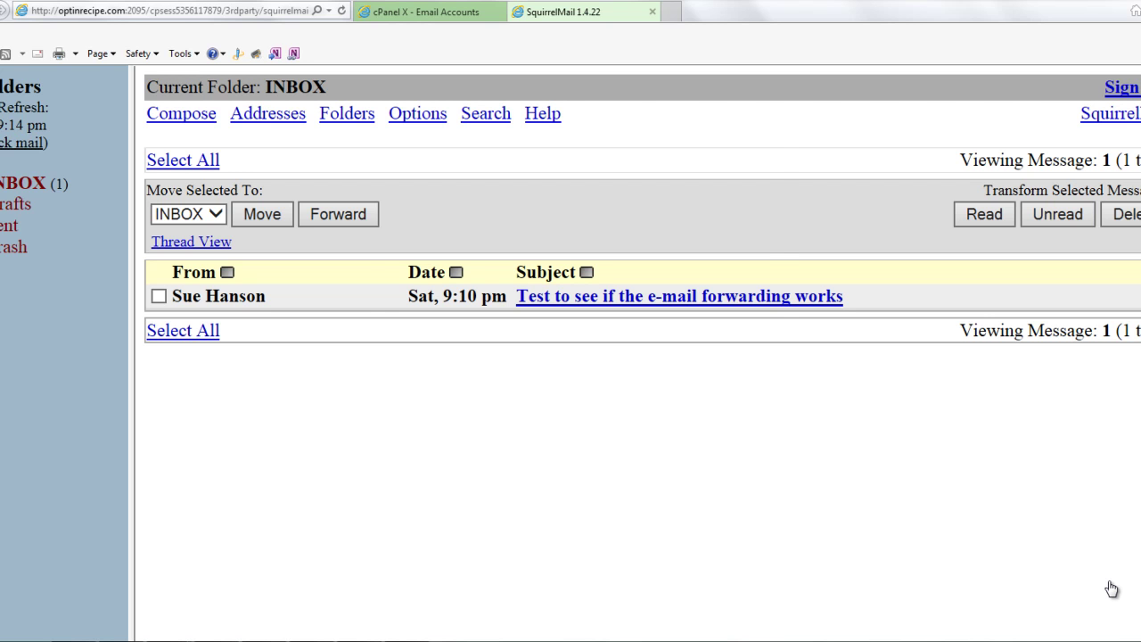
pyautogui.press('Escape')
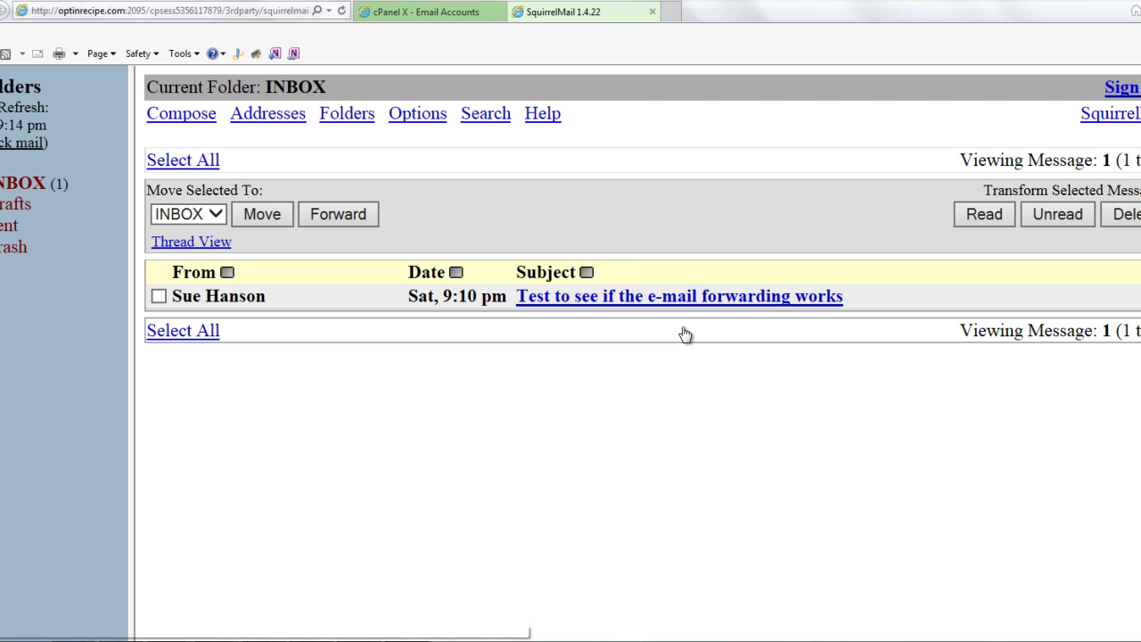
pyautogui.press('F10')
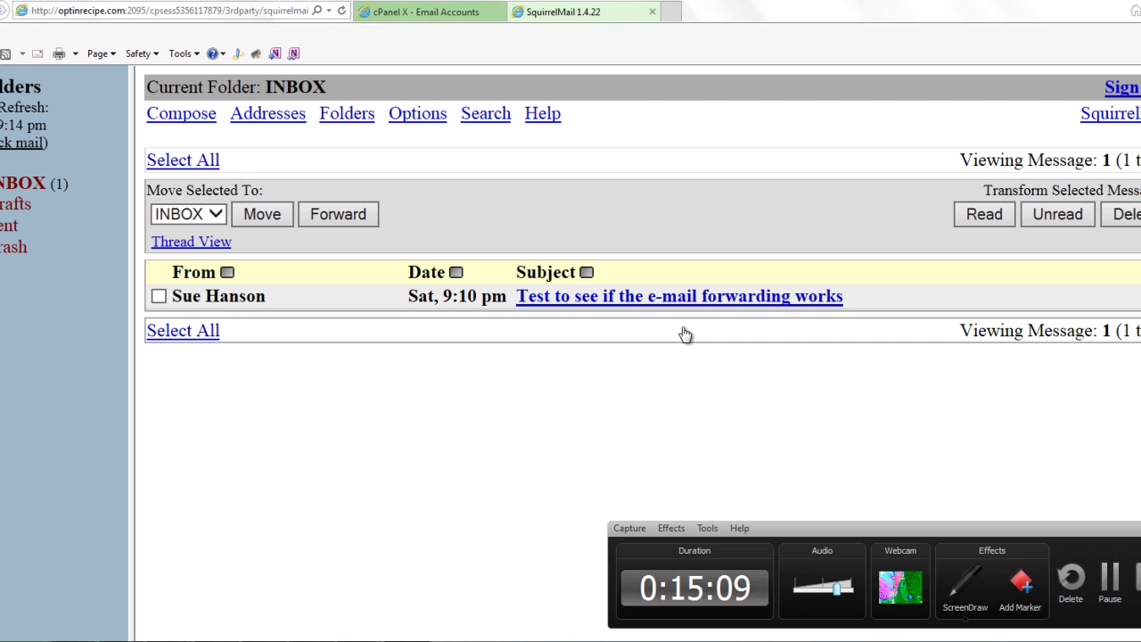